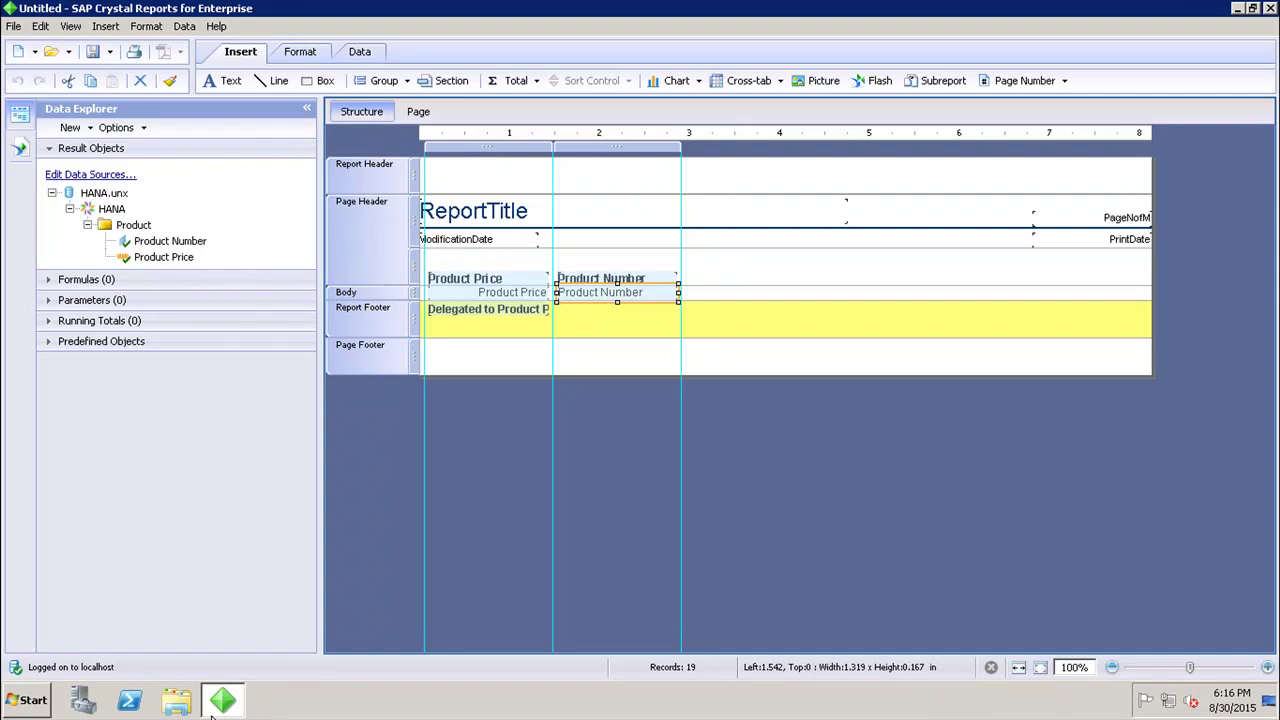
Step: Review and confirm the Report Options from the Edit menu, then minimize Crystal Reports to the desktop
left_click(41, 27)
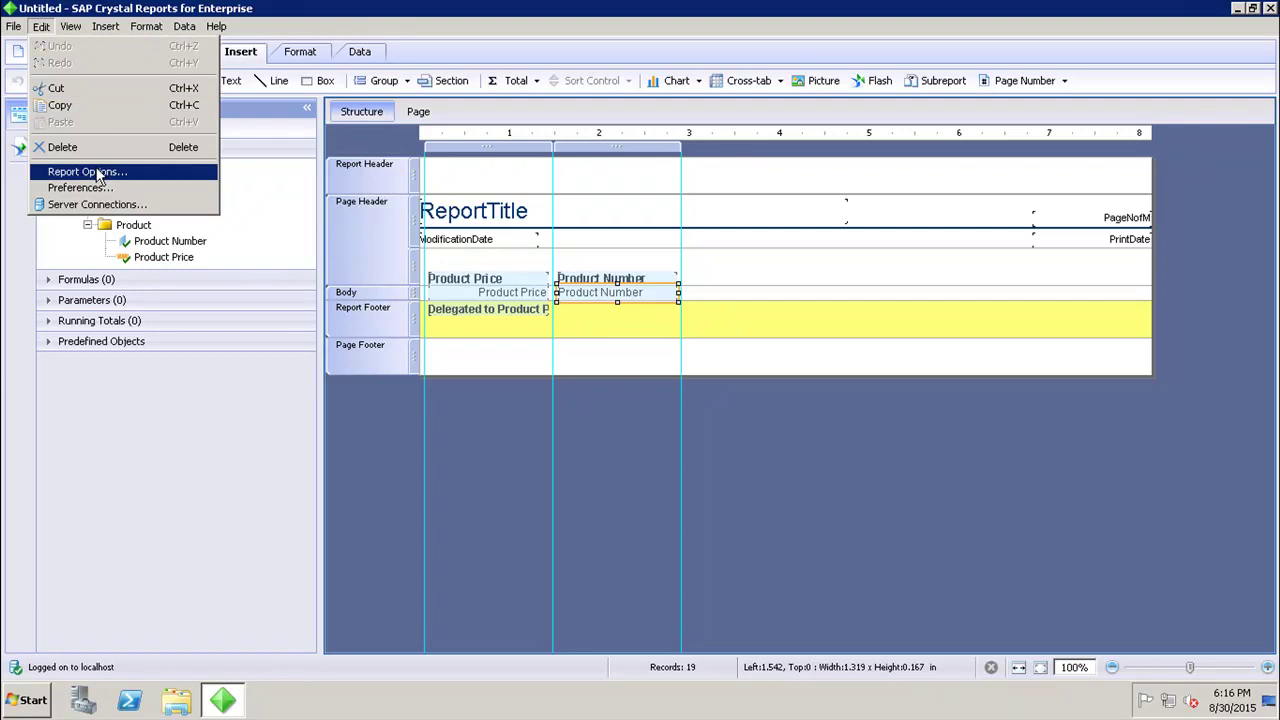
left_click(99, 176)
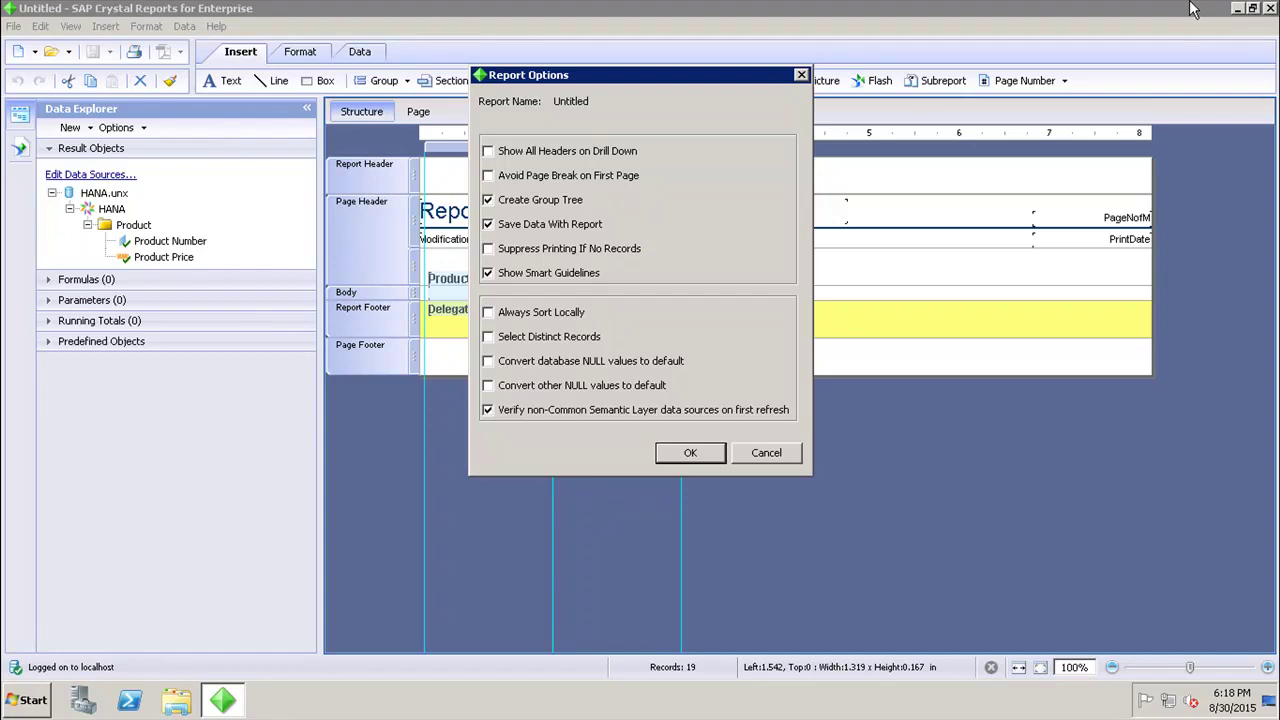
left_click(684, 452)
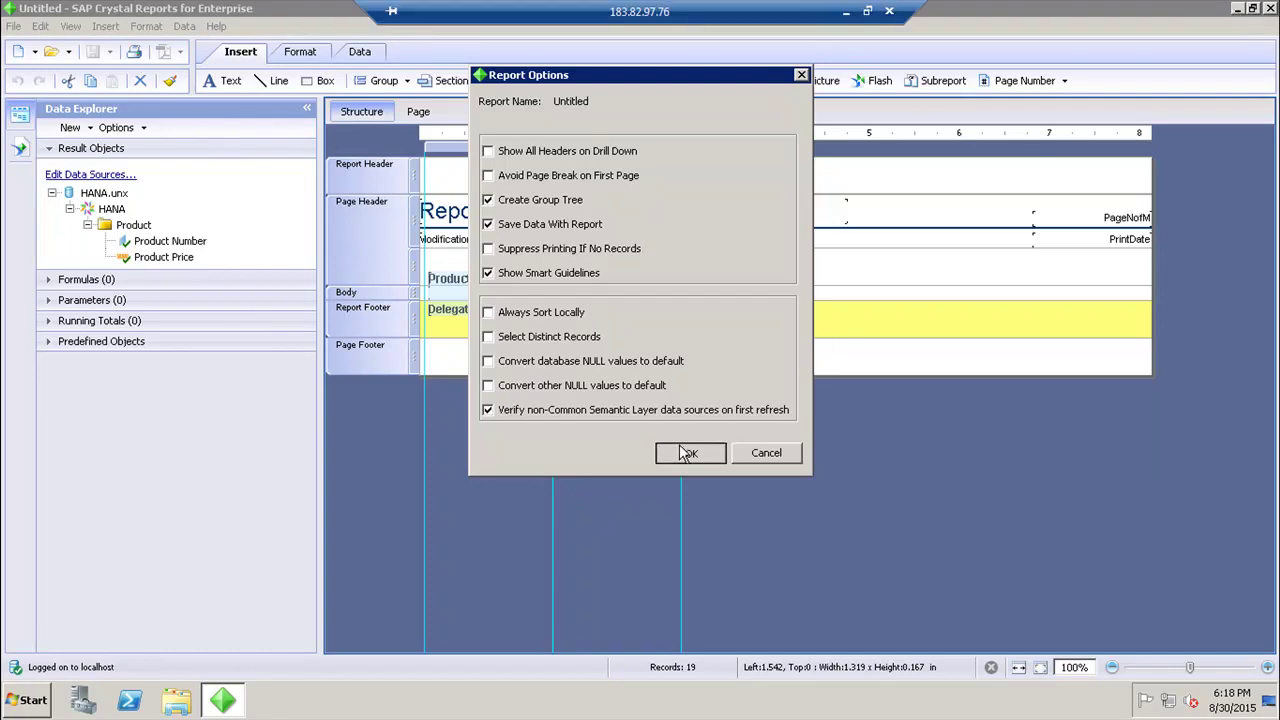
left_click(1243, 8)
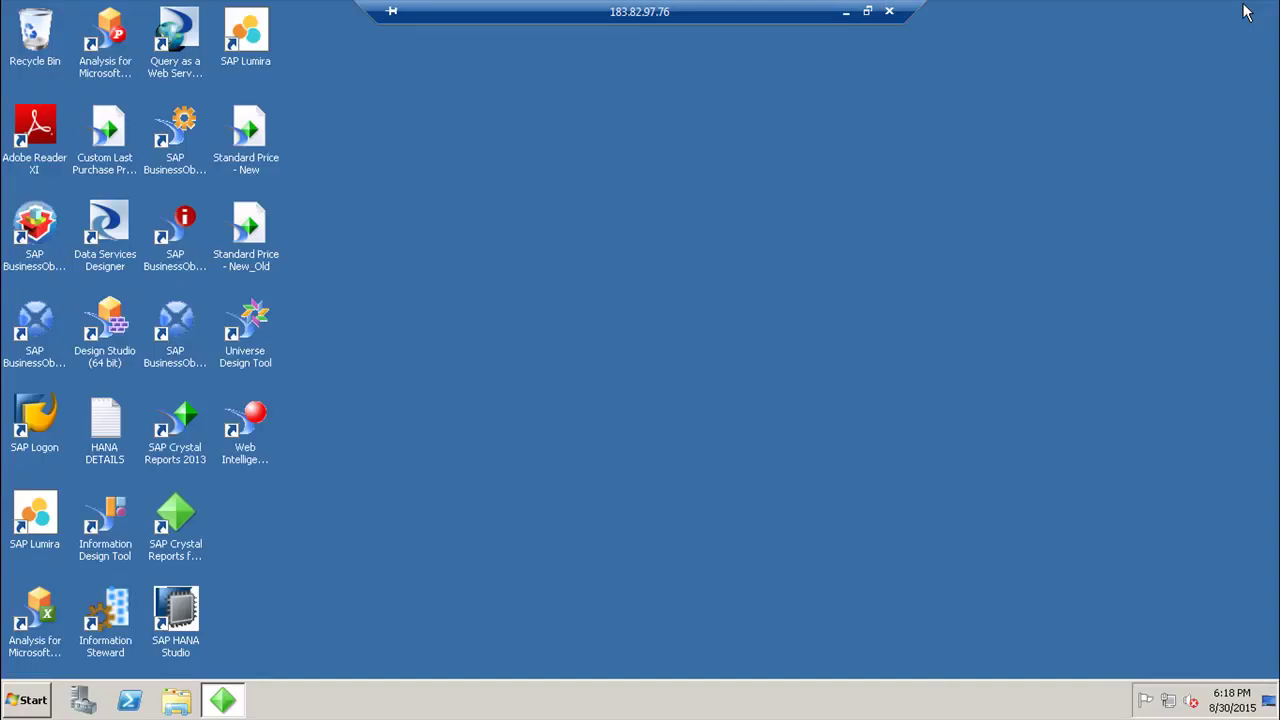